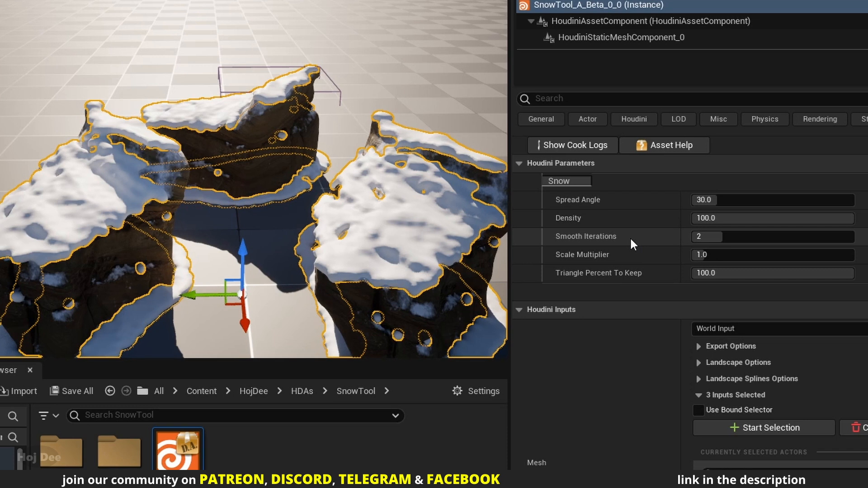
# Try 8 Smooth Iterations on the snow and set the value back to 2
pyautogui.click(721, 235)
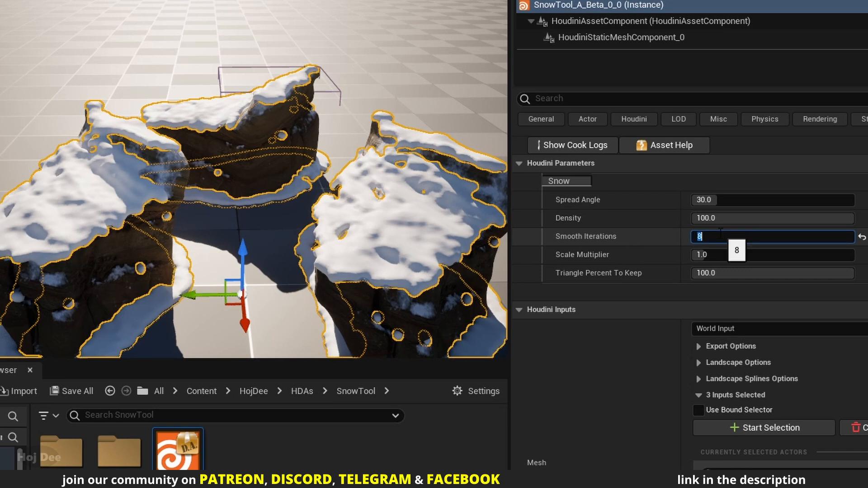
pyautogui.write('8')
pyautogui.press('Return')
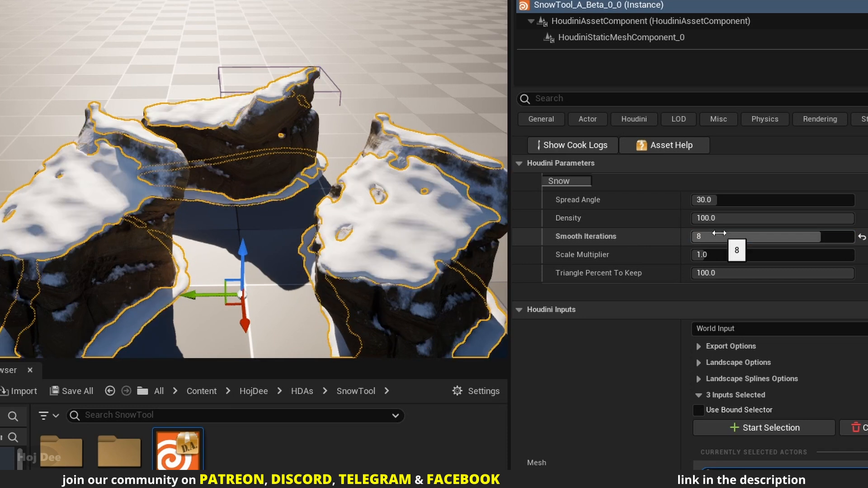
pyautogui.click(719, 233)
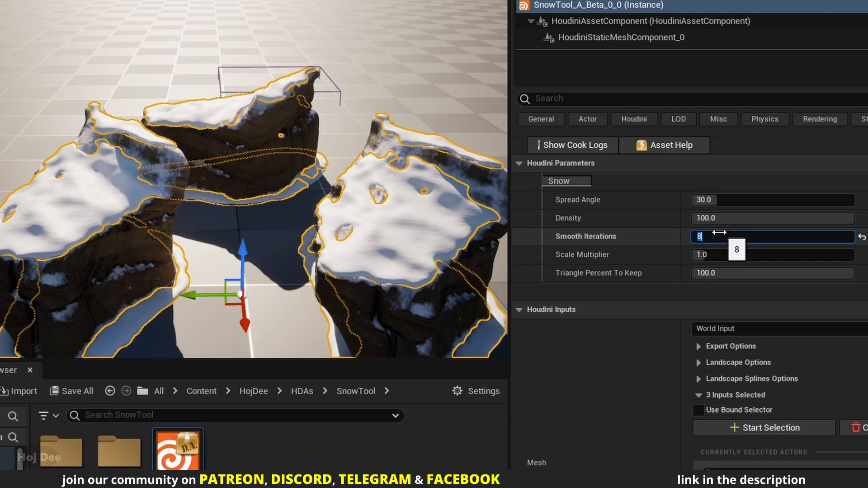
pyautogui.write('2')
pyautogui.press('Return')
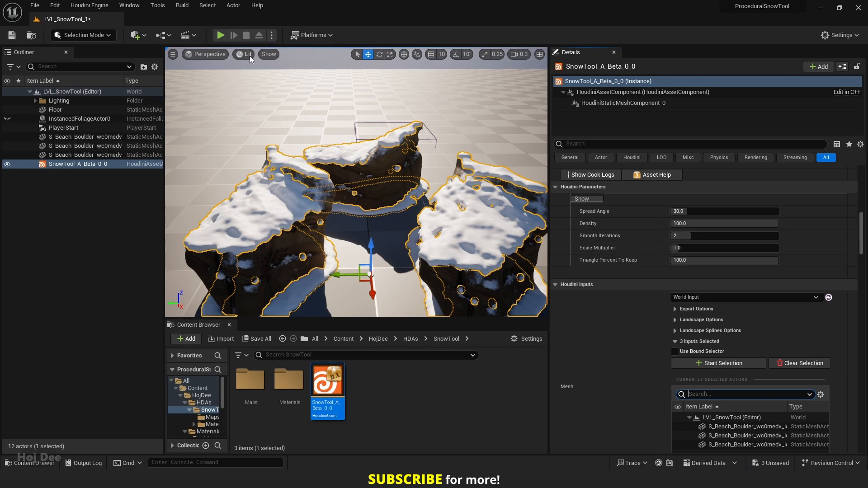
# Switch the viewport to Wireframe and examine the snow mesh's triangle density up close on a boulder
pyautogui.click(250, 55)
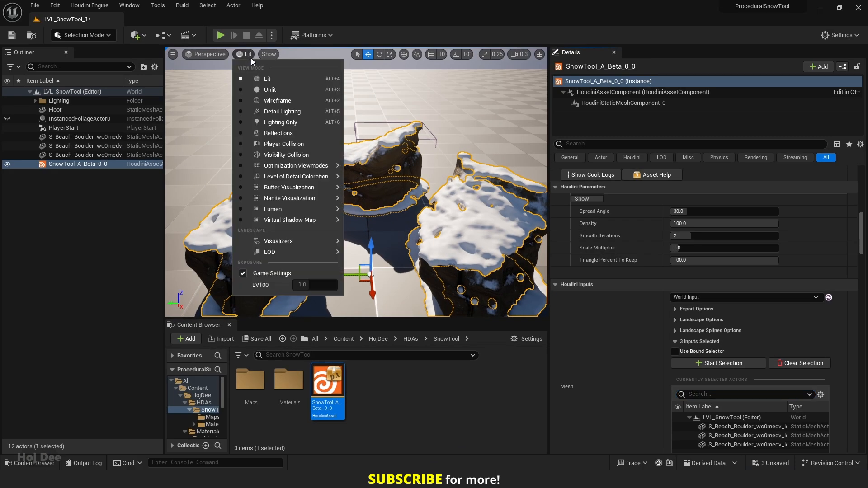
pyautogui.click(274, 101)
pyautogui.press('w')
pyautogui.moveTo(344, 181); pyautogui.dragTo(301, 197, button='right')
pyautogui.moveTo(401, 185)
pyautogui.mouseDown(button='right')
pyautogui.moveTo(390, 192)
pyautogui.moveTo(382, 183)
pyautogui.moveTo(389, 174)
pyautogui.moveTo(401, 186)
pyautogui.mouseUp(button='right')
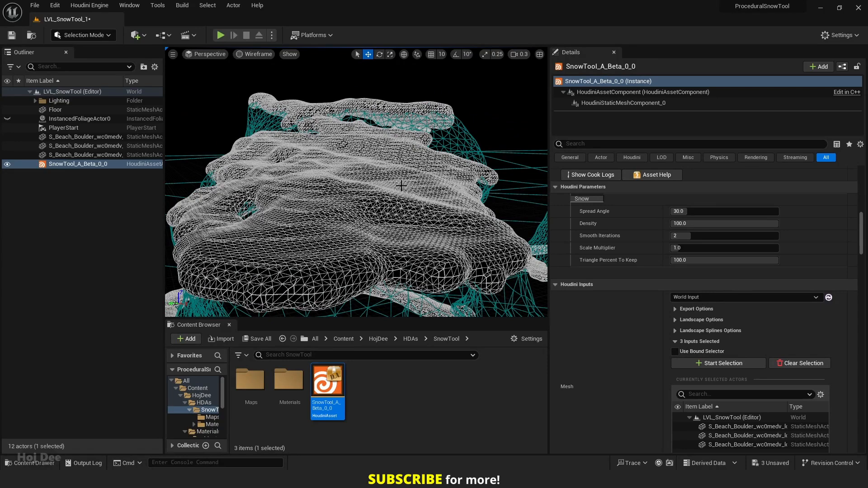
# Try a Triangle Percent To Keep of 50 on the snow and restore it to 100
pyautogui.click(730, 261)
pyautogui.write('5')
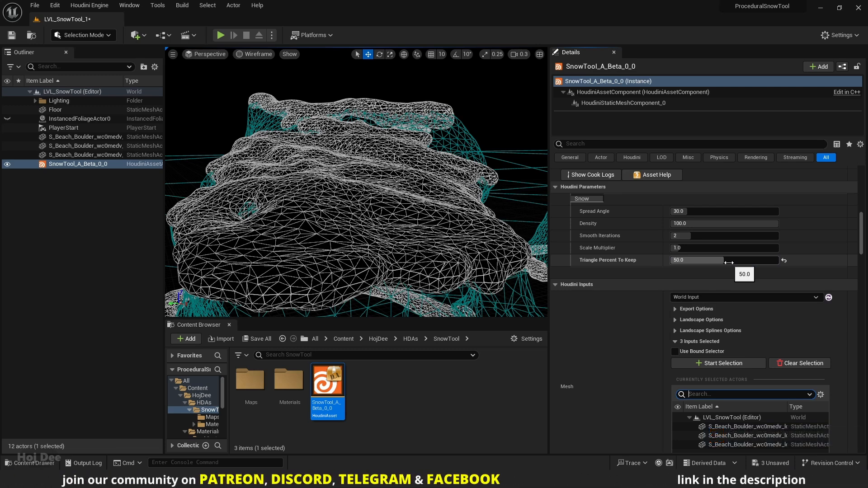
pyautogui.click(729, 263)
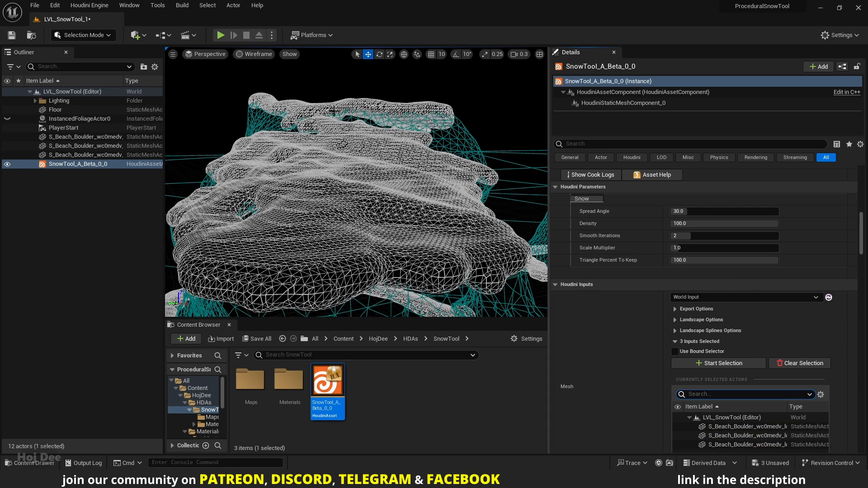
# Return the viewport to Lit shading and frame the three snow-covered boulders
pyautogui.click(254, 56)
pyautogui.click(268, 78)
pyautogui.moveTo(351, 140); pyautogui.dragTo(407, 156, button='right')
pyautogui.press('f')
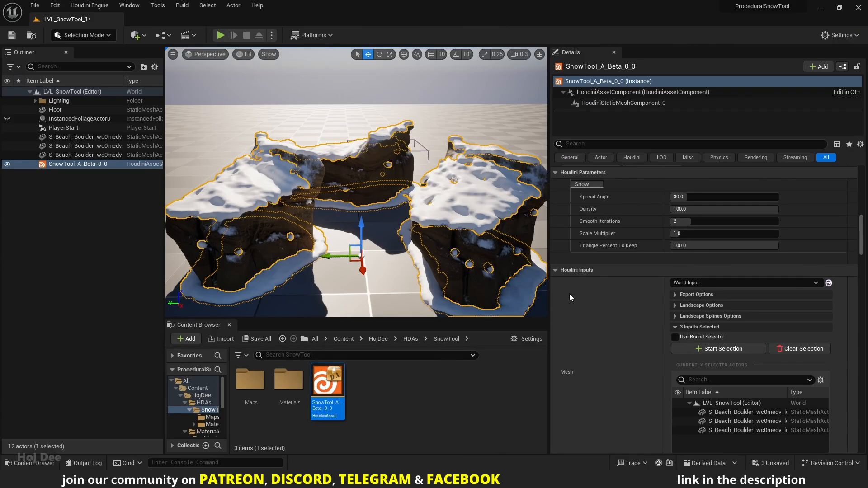
# Bake the snow tool asset as an Actor and hide the original Houdini asset SnowTool_A_Beta_0_0
pyautogui.scroll(5, 630, 275)
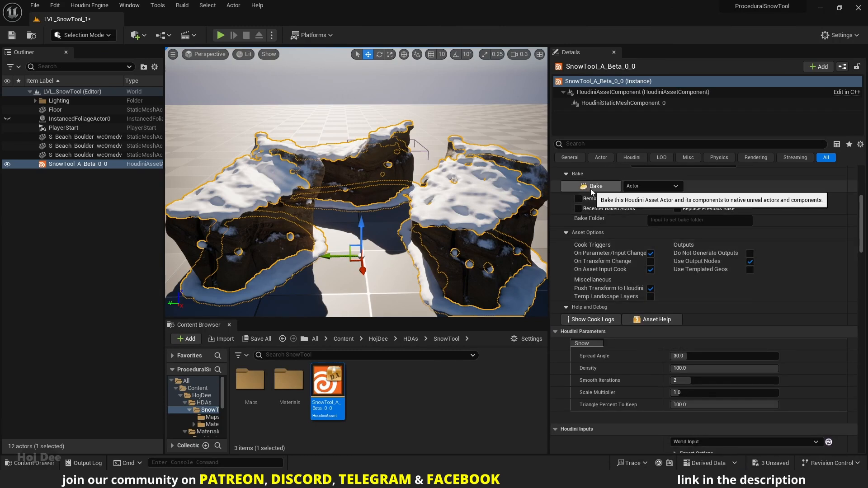
pyautogui.click(592, 187)
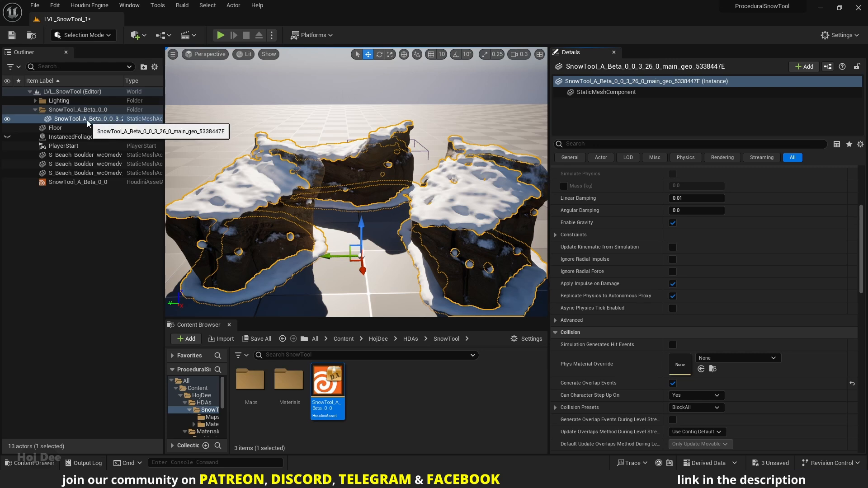
pyautogui.click(7, 183)
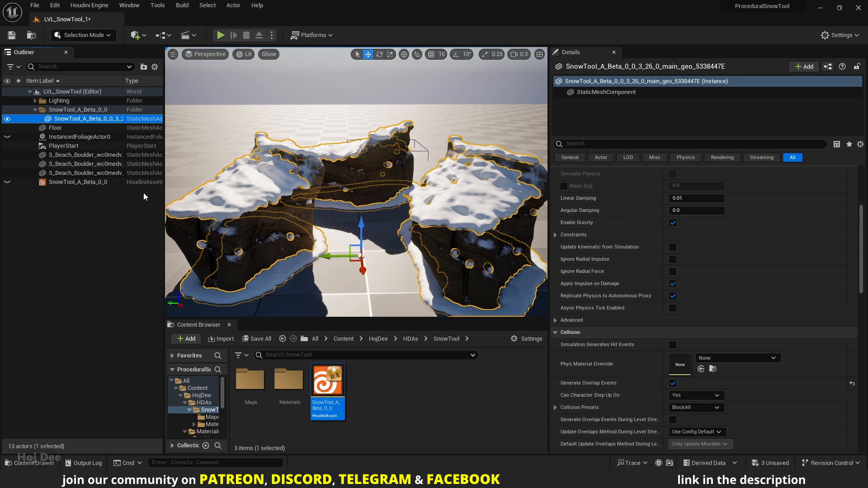
# Locate the baked snow static mesh among the project assets, enable Nanite on it and check its mesh options
pyautogui.scroll(5, 600, 265)
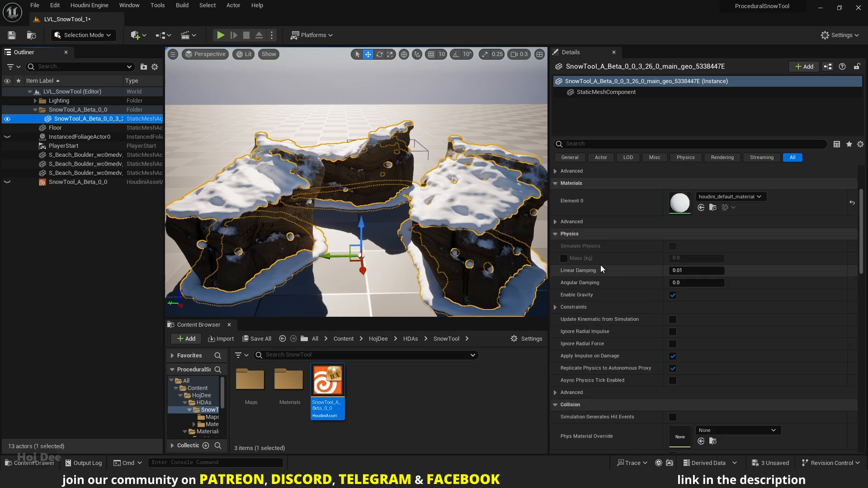
pyautogui.click(713, 244)
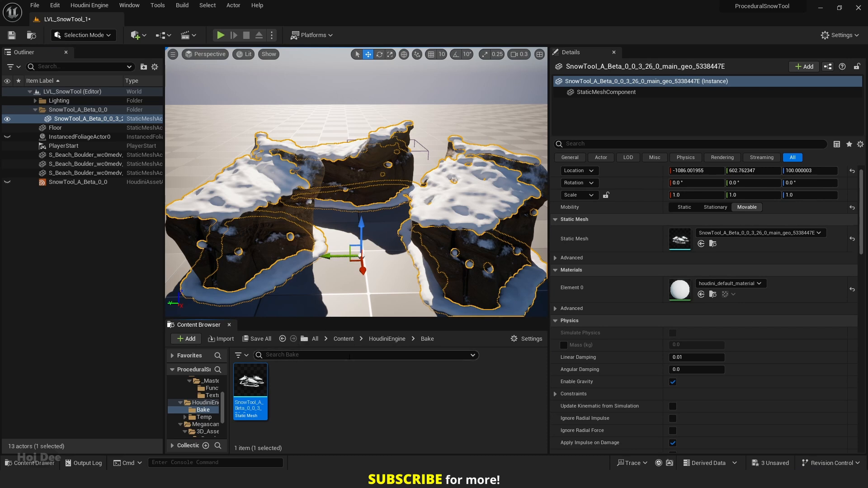
pyautogui.rightClick(250, 386)
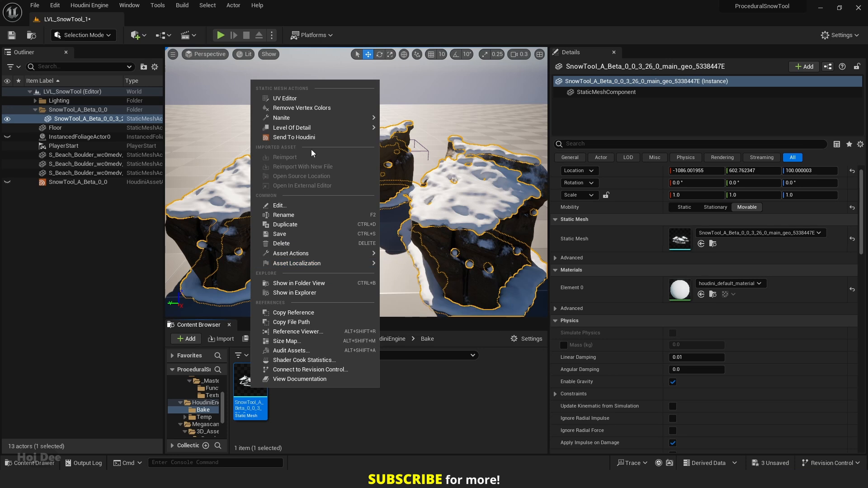
pyautogui.moveTo(316, 120)
pyautogui.click(434, 138)
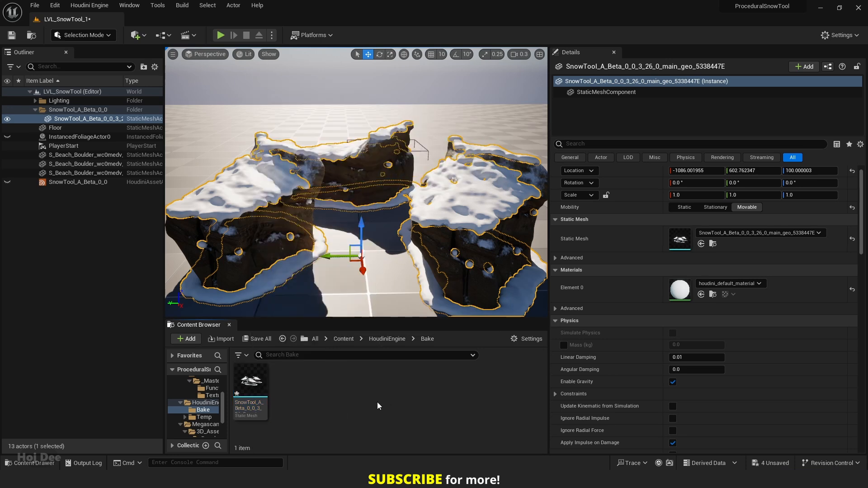
pyautogui.rightClick(250, 392)
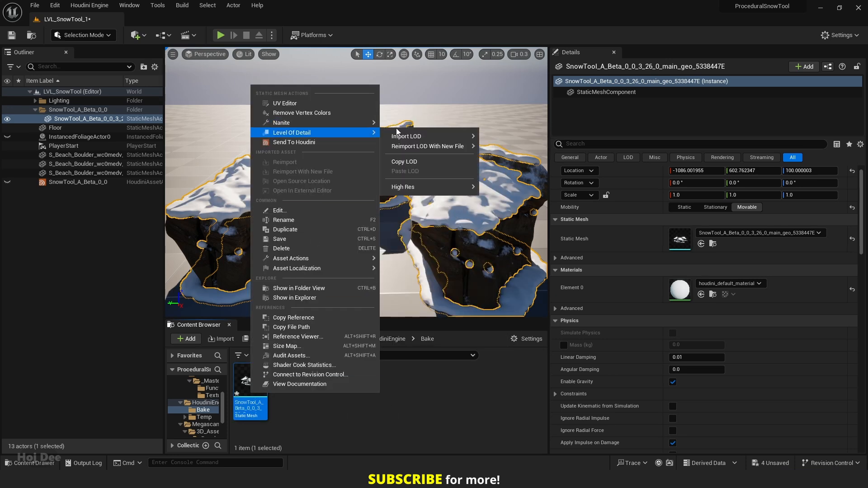
pyautogui.click(411, 413)
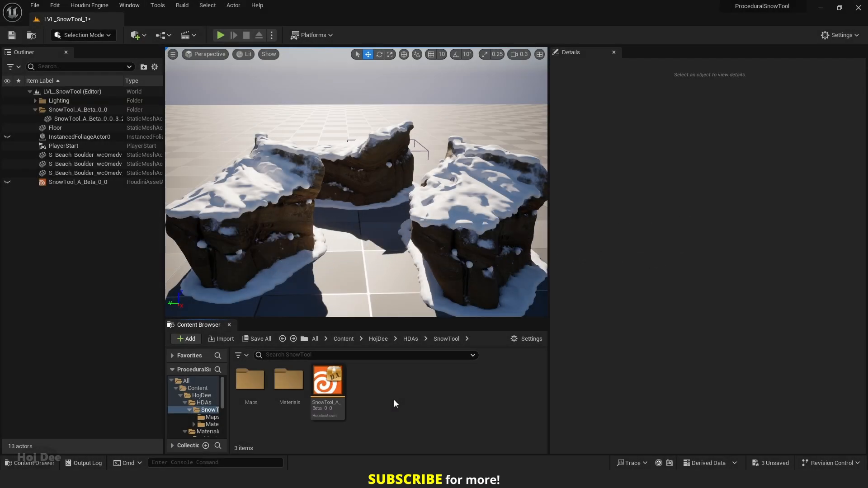
# Create a material instance of M_Snow_Beta in the SnowTool Materials folder and apply it to the baked snow mesh
pyautogui.doubleClick(294, 385)
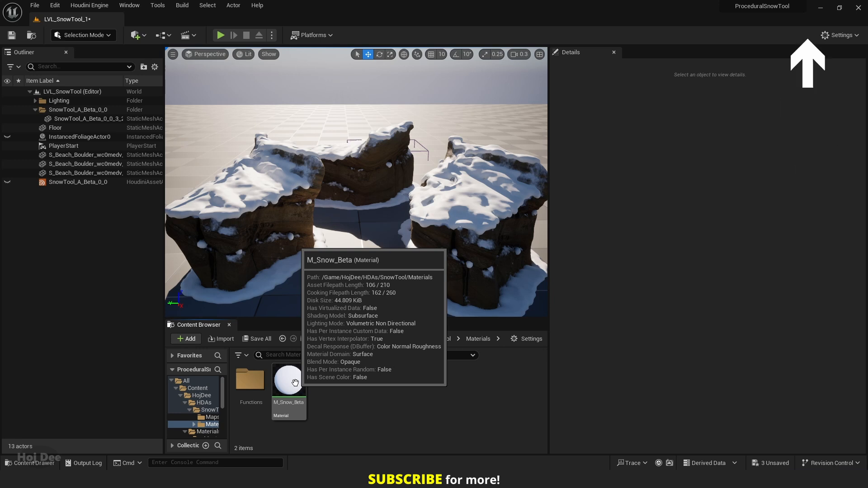
pyautogui.rightClick(296, 383)
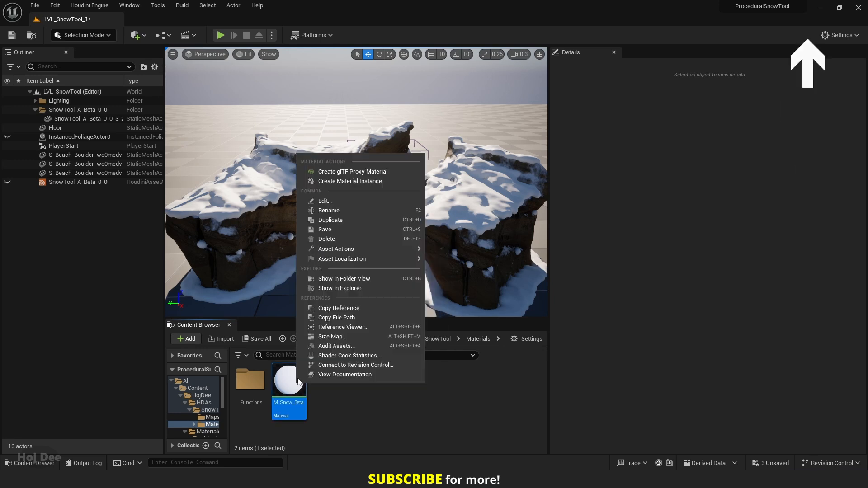
pyautogui.click(344, 184)
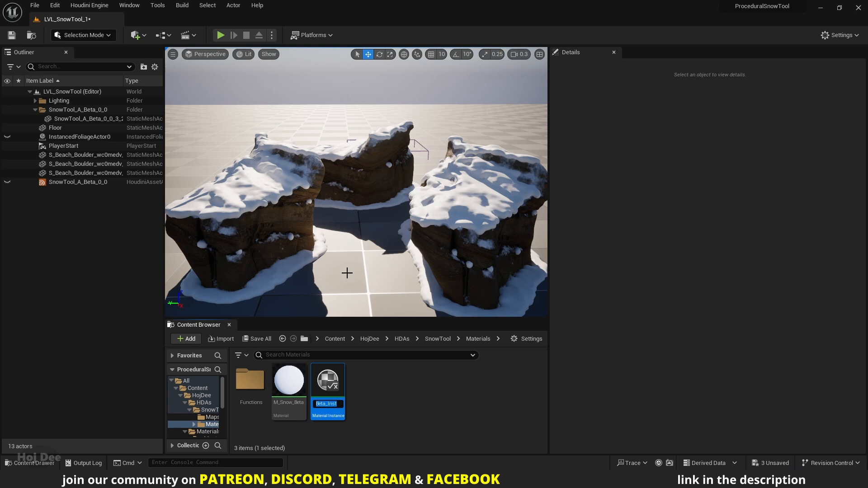
pyautogui.click(328, 380)
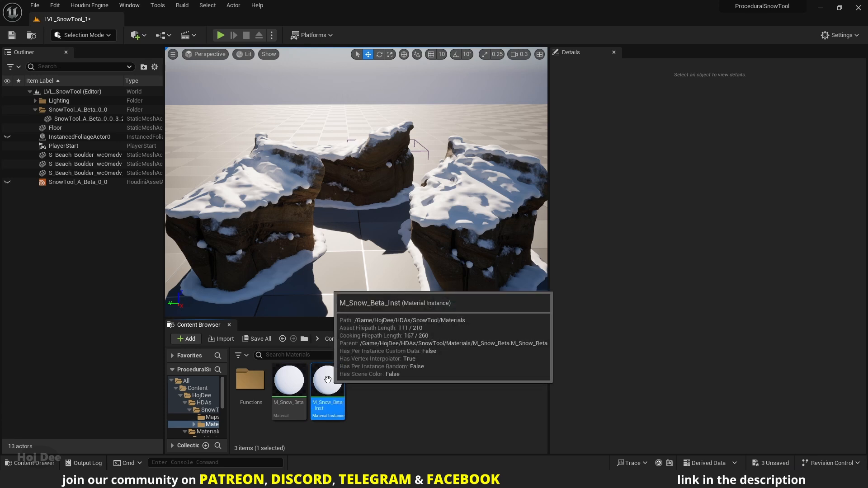
pyautogui.moveTo(328, 380); pyautogui.dragTo(457, 199)
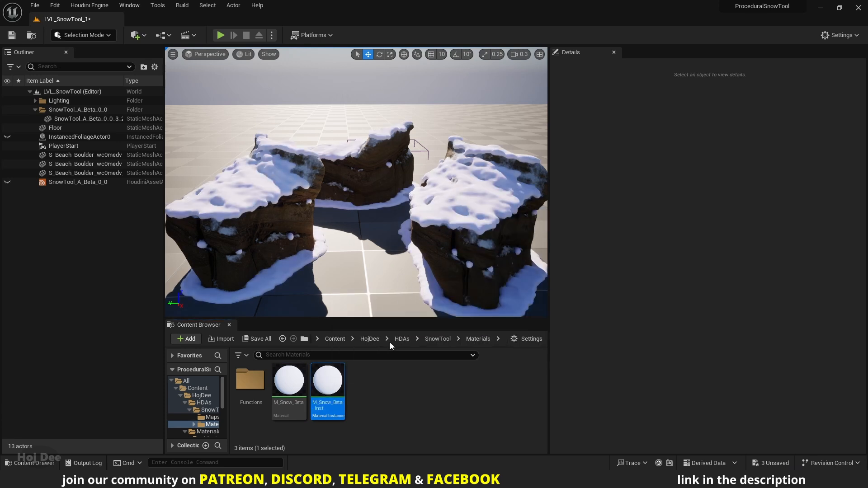
# Open M_Snow_Beta_Inst for editing and arrange its window so the snowy boulders stay uncovered
pyautogui.doubleClick(327, 382)
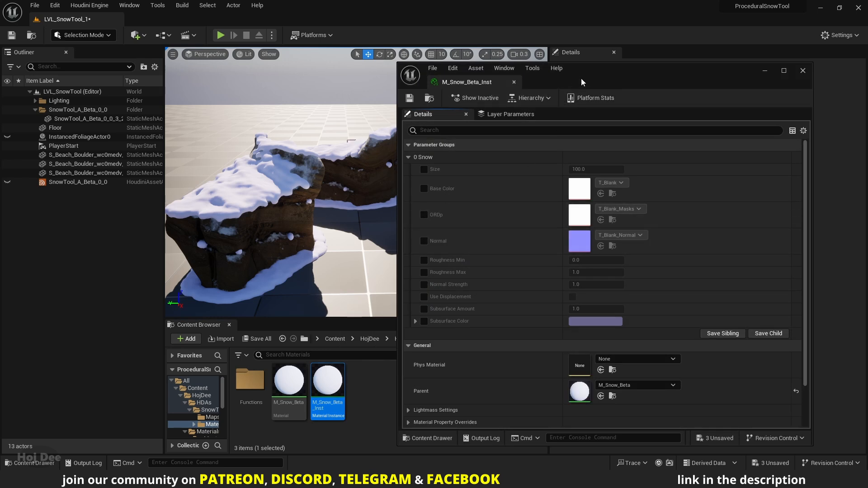
pyautogui.moveTo(581, 81); pyautogui.dragTo(624, 57)
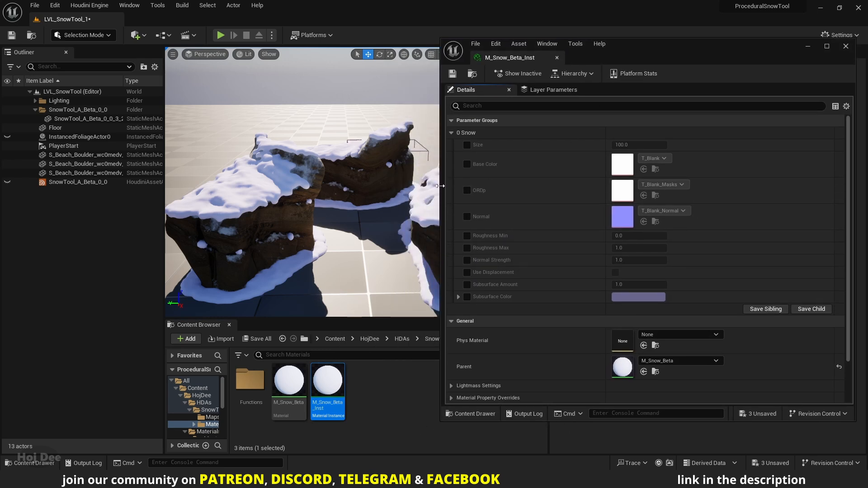
pyautogui.moveTo(440, 186); pyautogui.dragTo(561, 186)
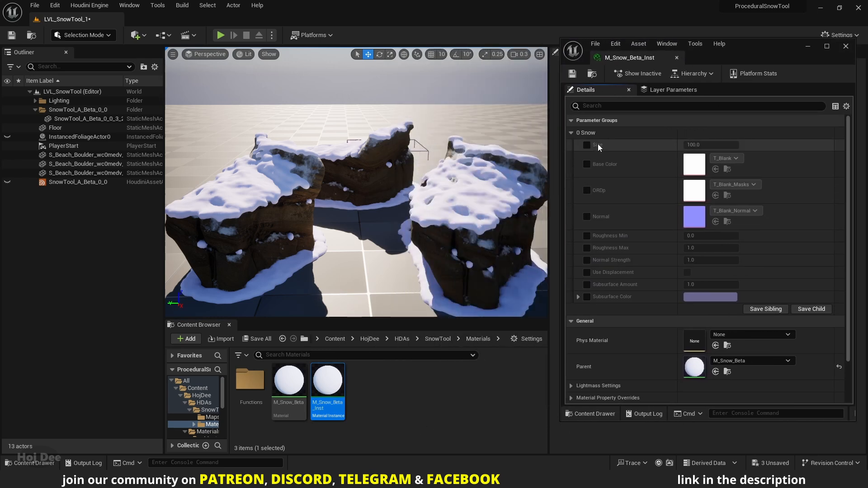
# Enable overrides for all parameters in the instance's Snow group, from Size through Subsurface Color
pyautogui.click(587, 145)
pyautogui.click(587, 164)
pyautogui.click(587, 190)
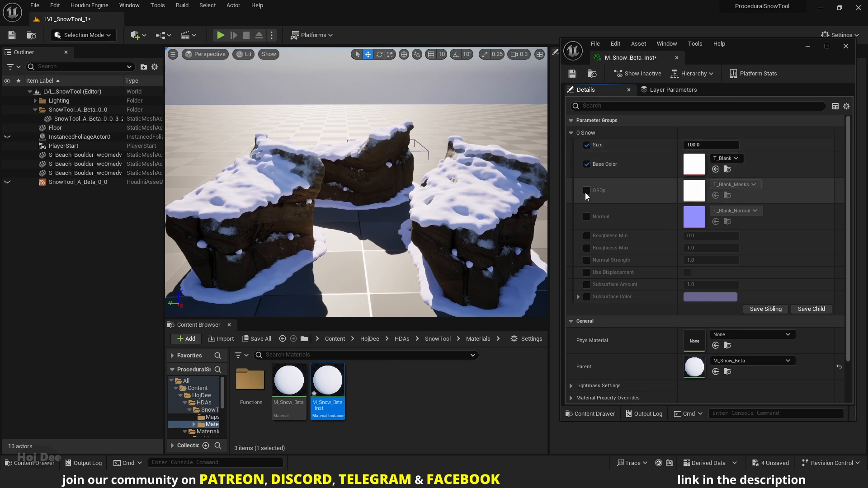
pyautogui.click(587, 217)
pyautogui.click(587, 236)
pyautogui.click(587, 248)
pyautogui.click(587, 260)
pyautogui.click(587, 272)
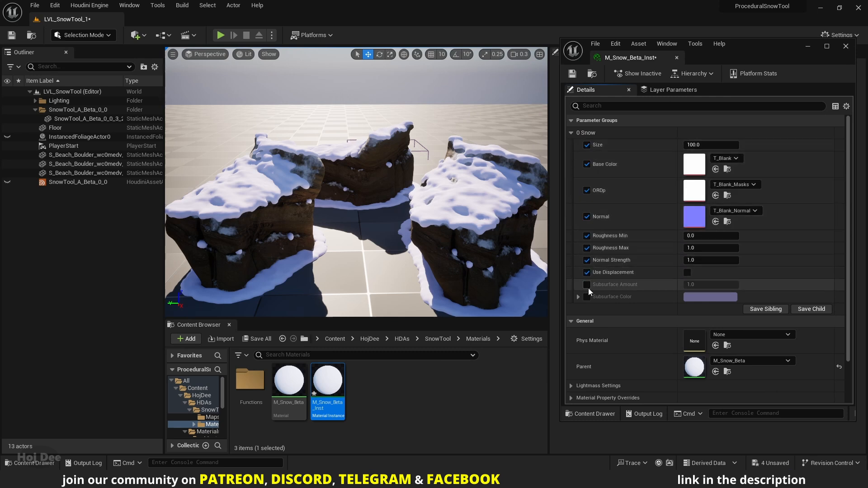
pyautogui.click(588, 285)
pyautogui.click(588, 296)
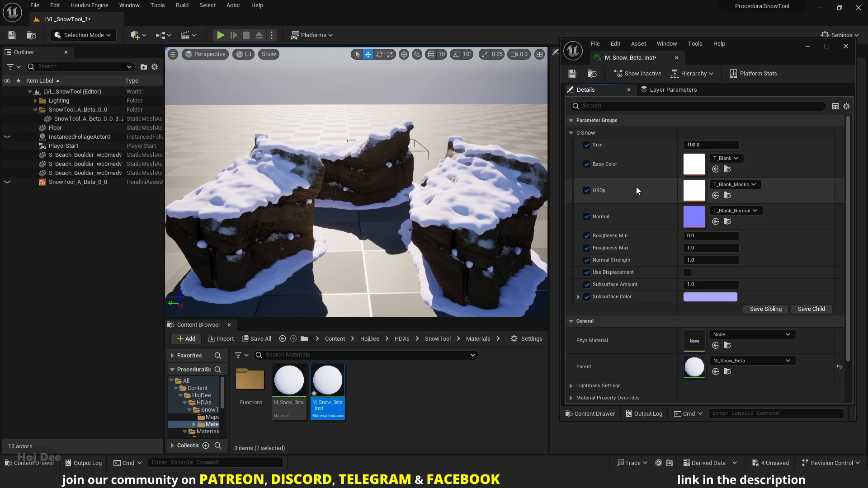
# Assign the Megascans Melting_Snow 2K D, N and ORDp textures to the instance's Base Color, Normal and ORDp parameters
pyautogui.click(335, 339)
pyautogui.click(335, 382)
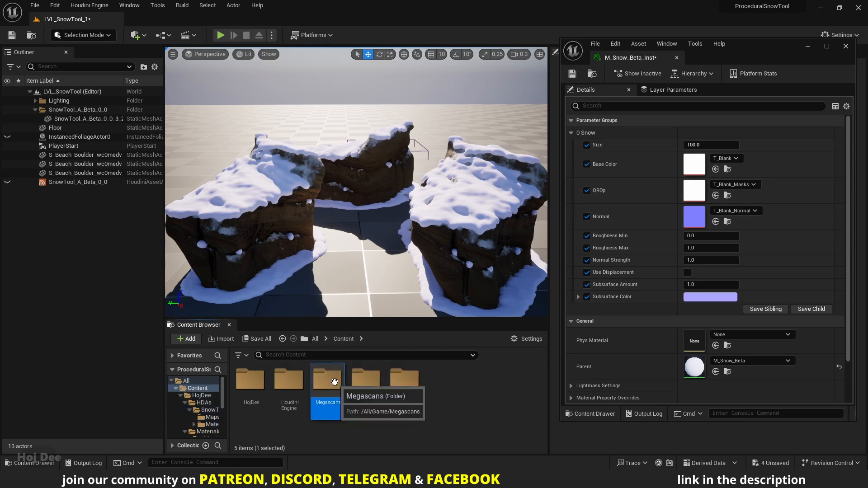
pyautogui.doubleClick(334, 382)
pyautogui.doubleClick(288, 380)
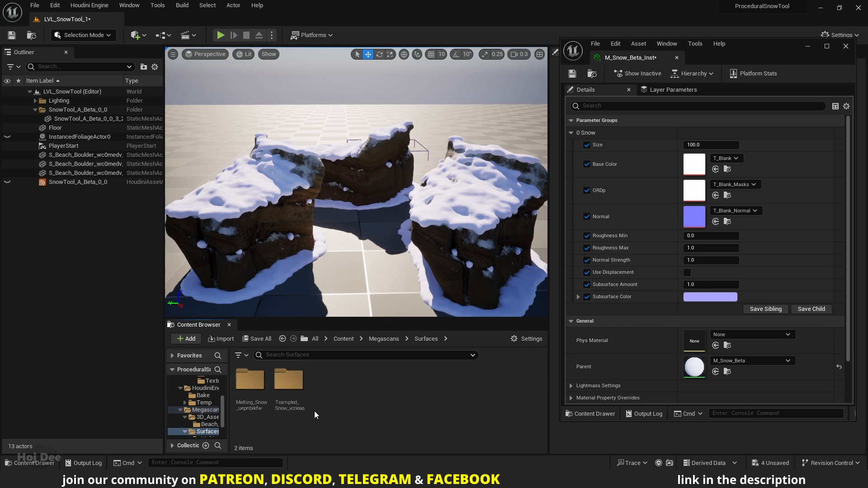
pyautogui.doubleClick(253, 392)
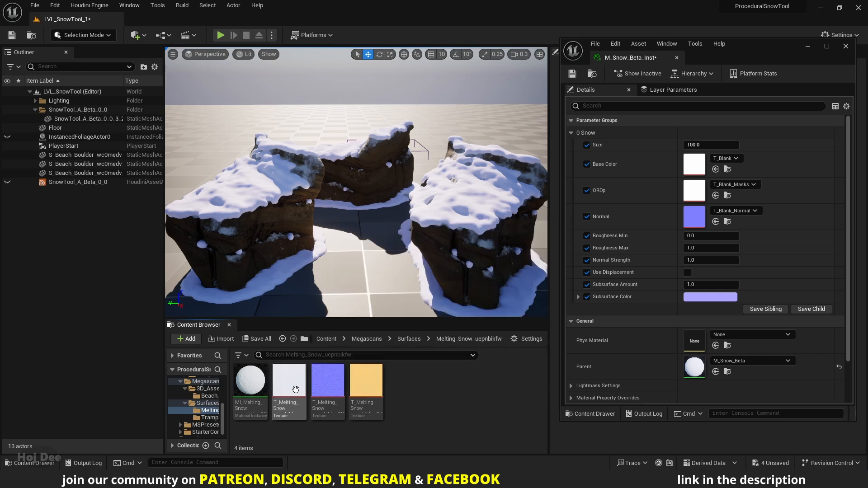
pyautogui.moveTo(296, 390); pyautogui.dragTo(695, 172)
pyautogui.moveTo(328, 385); pyautogui.dragTo(695, 217)
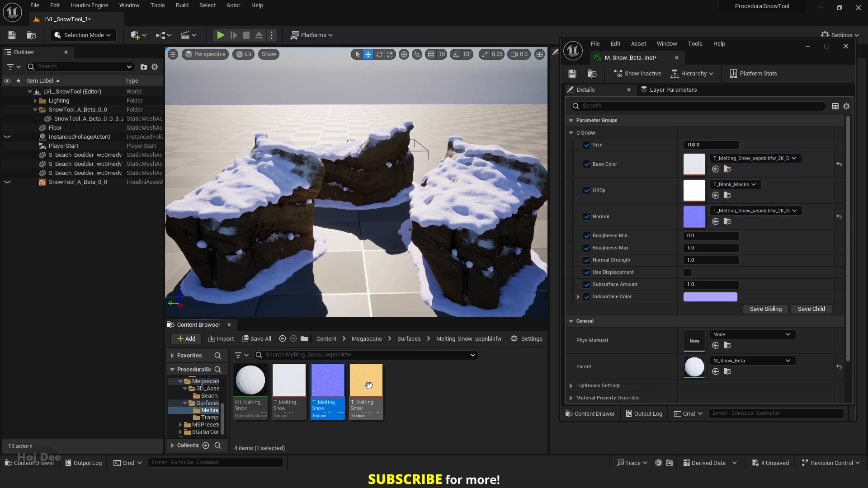
pyautogui.moveTo(369, 385); pyautogui.dragTo(647, 196)
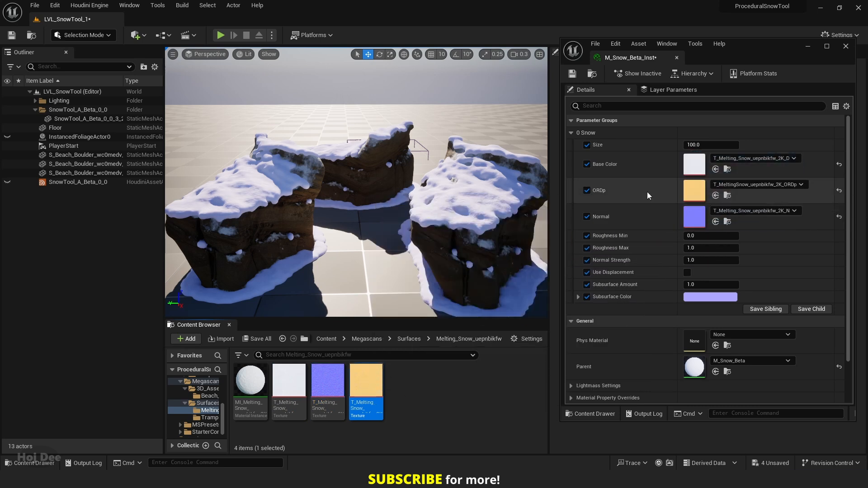
# Examine the snow texture up close on the nearest boulder
pyautogui.moveTo(485, 218); pyautogui.dragTo(532, 237, button='right')
pyautogui.press('w')
pyautogui.moveTo(439, 223); pyautogui.dragTo(439, 222, button='right')
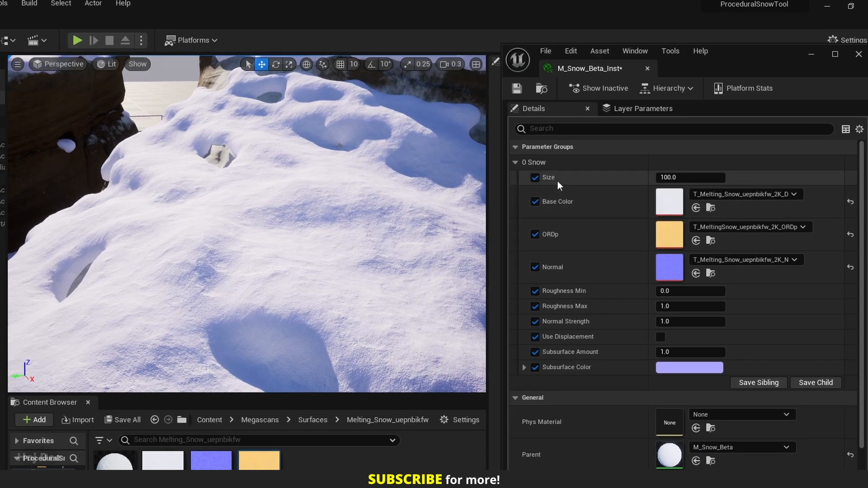
# Try a larger Size of about 174 for the snow texture and restore the parameter's default
pyautogui.moveTo(658, 178)
pyautogui.mouseDown()
pyautogui.moveTo(615, 177)
pyautogui.moveTo(737, 178)
pyautogui.moveTo(671, 178)
pyautogui.mouseUp()
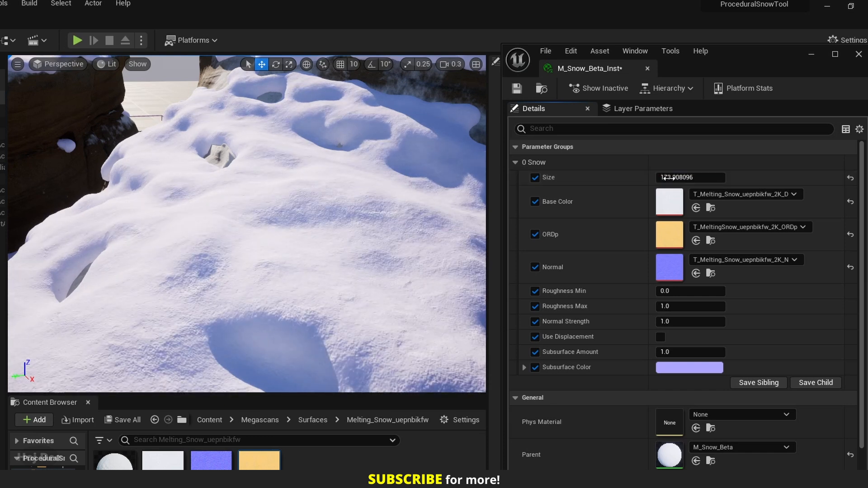
pyautogui.click(850, 178)
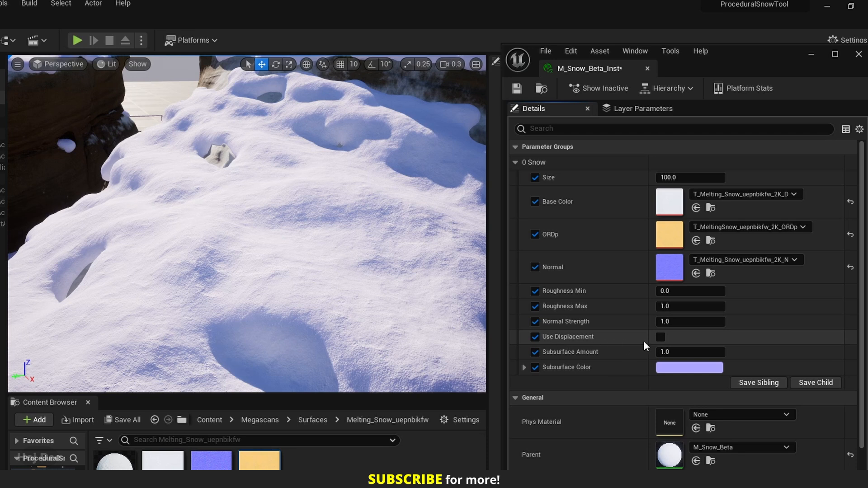
# Enable Use Displacement on the snow instance and override its Dp Texture Brightness and Dp Texture Contrast parameters
pyautogui.click(661, 337)
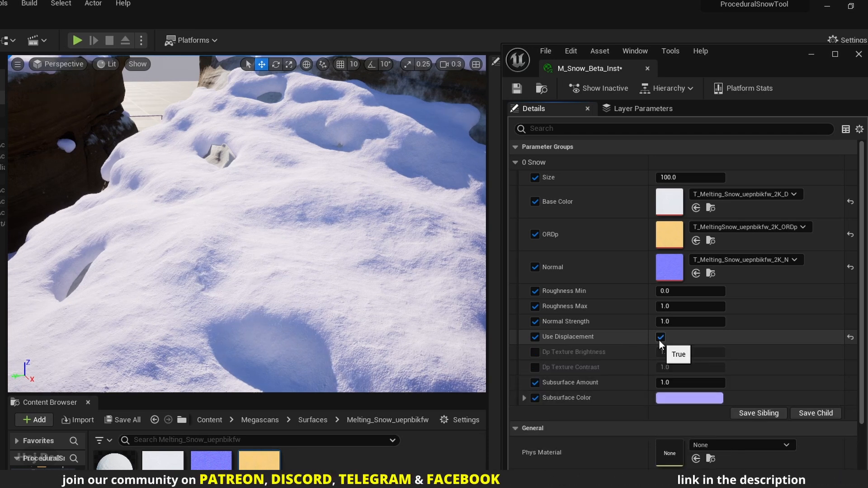
pyautogui.click(658, 339)
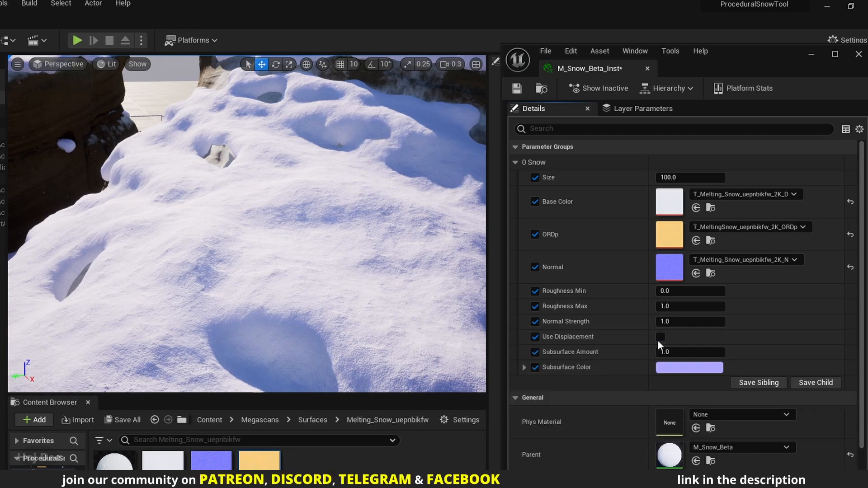
pyautogui.click(659, 340)
pyautogui.click(658, 340)
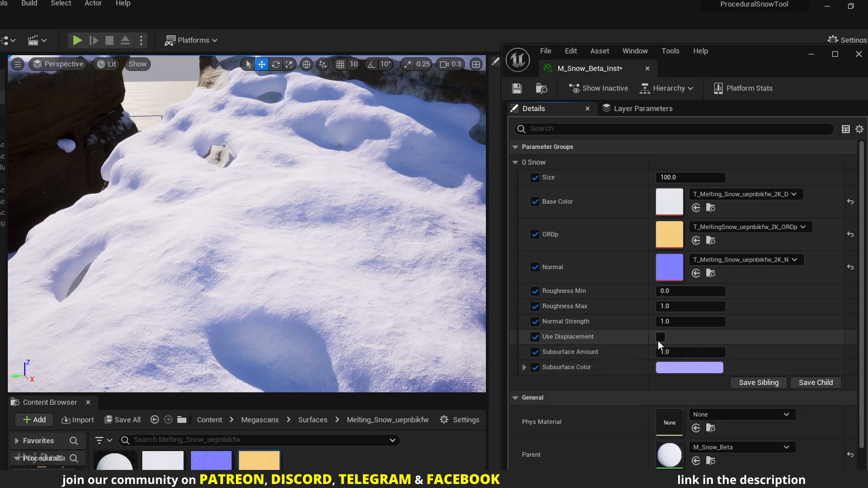
pyautogui.click(658, 340)
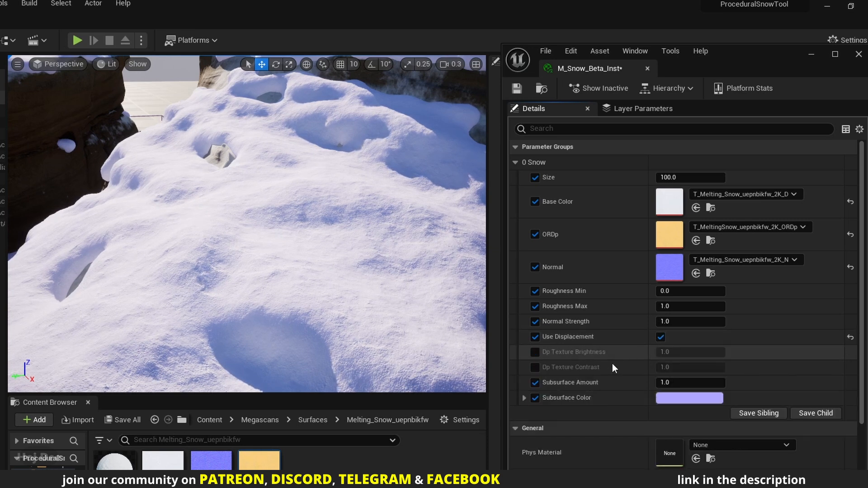
pyautogui.click(535, 353)
pyautogui.click(535, 366)
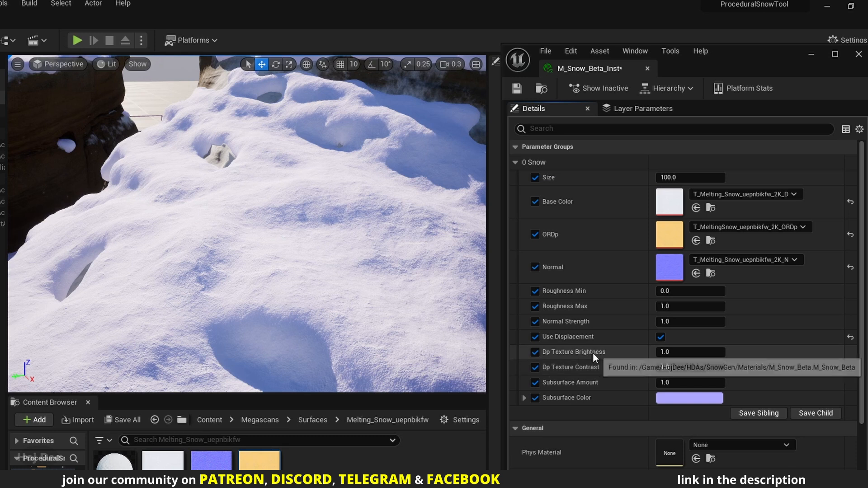
# Set Dp Texture Brightness to 1.1 and Dp Texture Contrast to 1.3
pyautogui.click(668, 353)
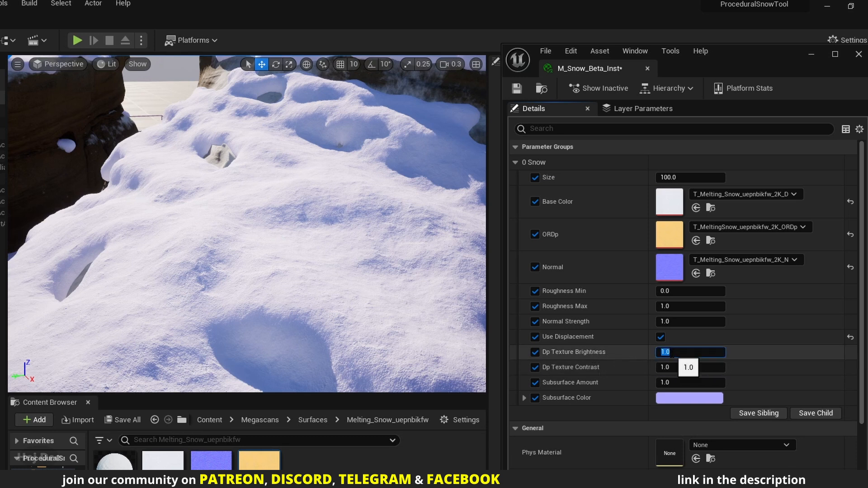
pyautogui.write('1.1')
pyautogui.click(669, 367)
pyautogui.write('1.3')
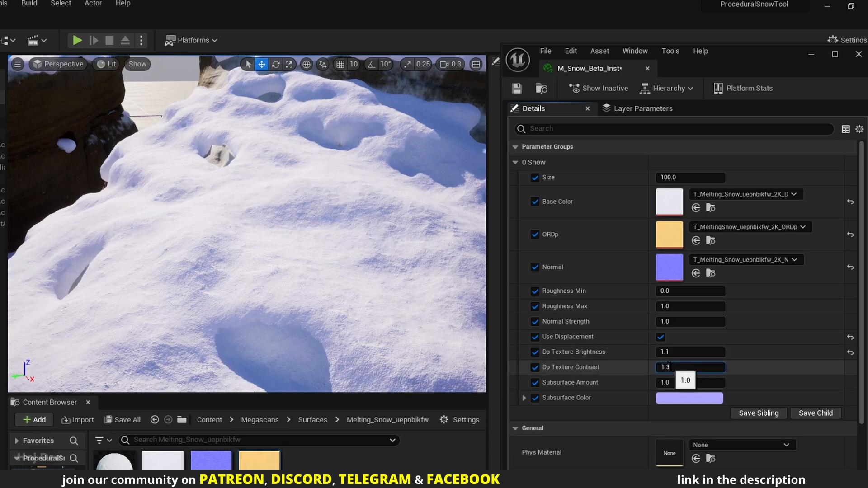
pyautogui.press('Return')
# Set Dp Texture Brightness to 1.2 and Dp Texture Contrast to 1.4, and compare the snow with displacement off and on
pyautogui.click(673, 352)
pyautogui.write('1.2')
pyautogui.press('Return')
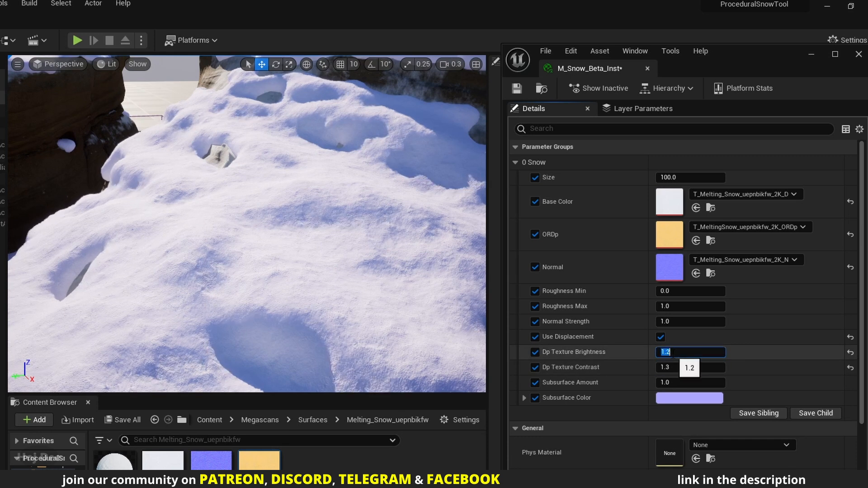
pyautogui.click(669, 368)
pyautogui.write('1.4')
pyautogui.press('Return')
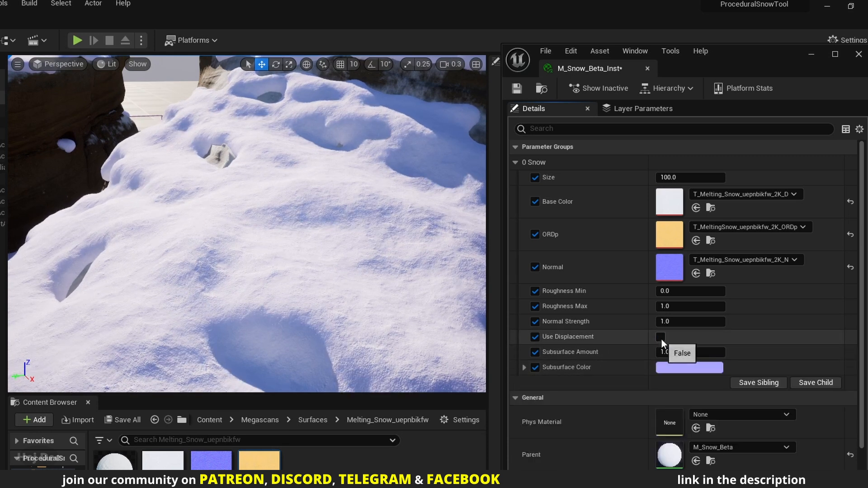
pyautogui.click(660, 338)
pyautogui.click(661, 338)
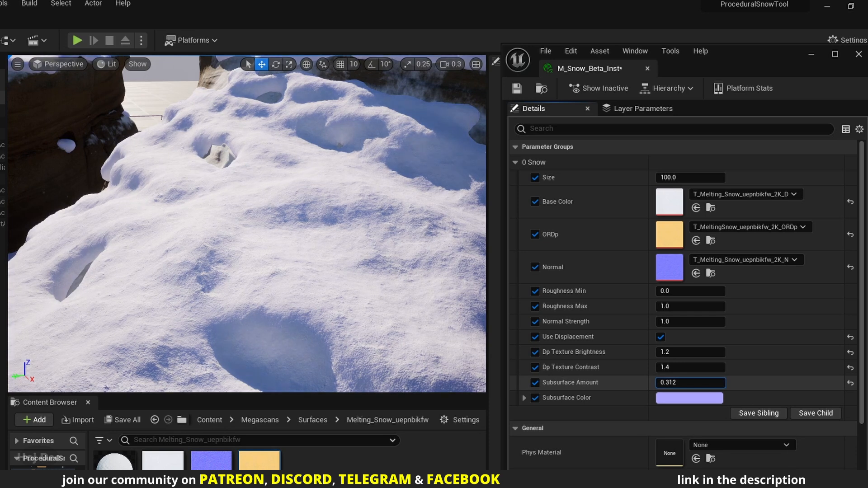
# Try other Subsurface Amount and Subsurface Color values on the snow material and return both to their defaults
pyautogui.moveTo(690, 383)
pyautogui.mouseDown()
pyautogui.moveTo(671, 383)
pyautogui.moveTo(750, 383)
pyautogui.moveTo(706, 383)
pyautogui.mouseUp()
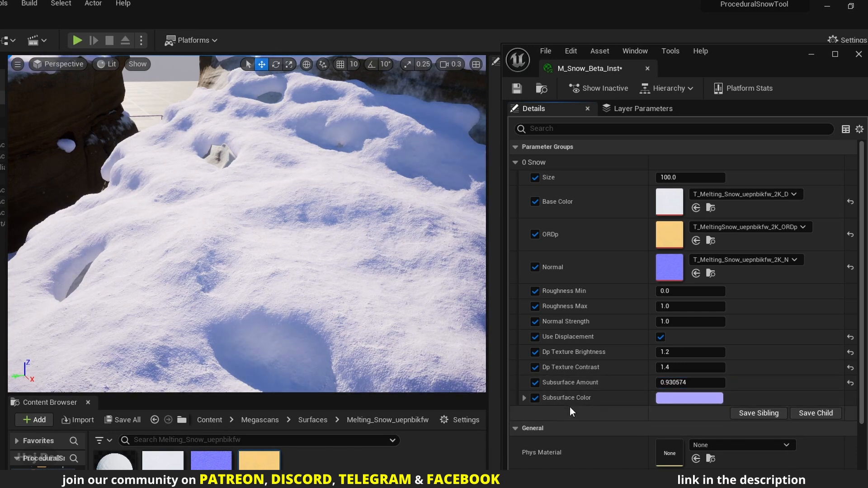
pyautogui.click(678, 399)
pyautogui.moveTo(538, 378); pyautogui.dragTo(466, 422)
pyautogui.moveTo(466, 366); pyautogui.dragTo(490, 362)
pyautogui.press('Escape')
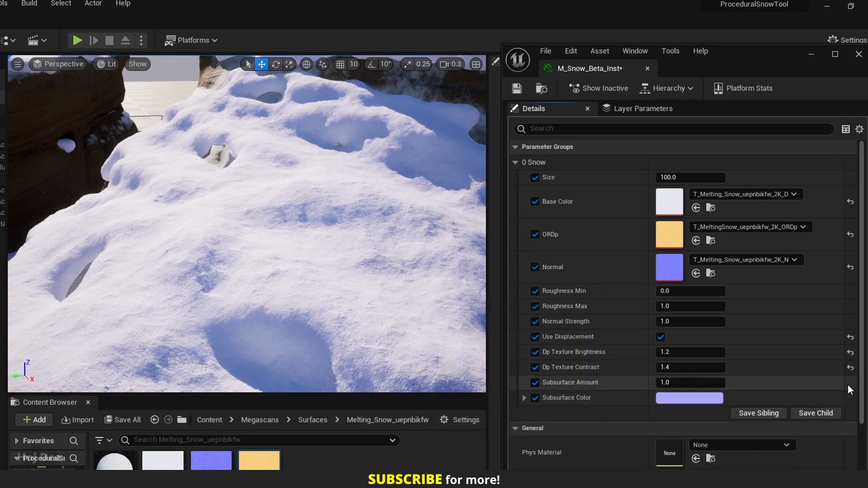
# Locate the snow material instance among the project assets and open the Functions folder beside it
pyautogui.click(545, 91)
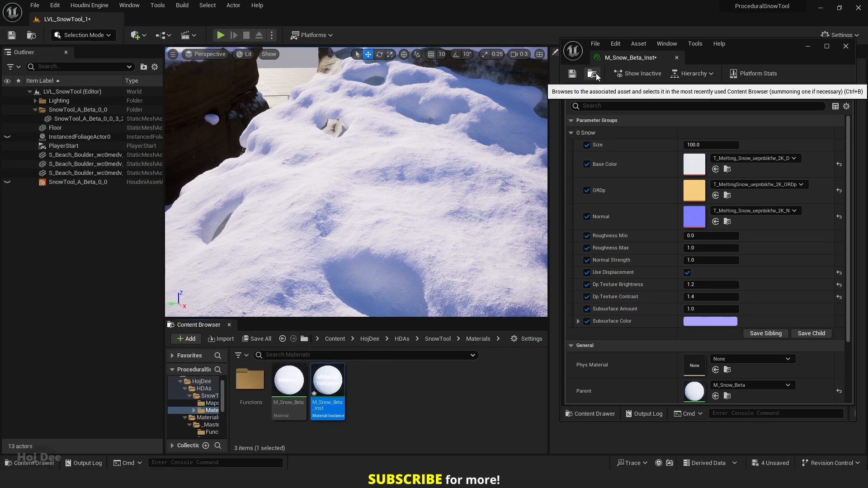
pyautogui.doubleClick(255, 399)
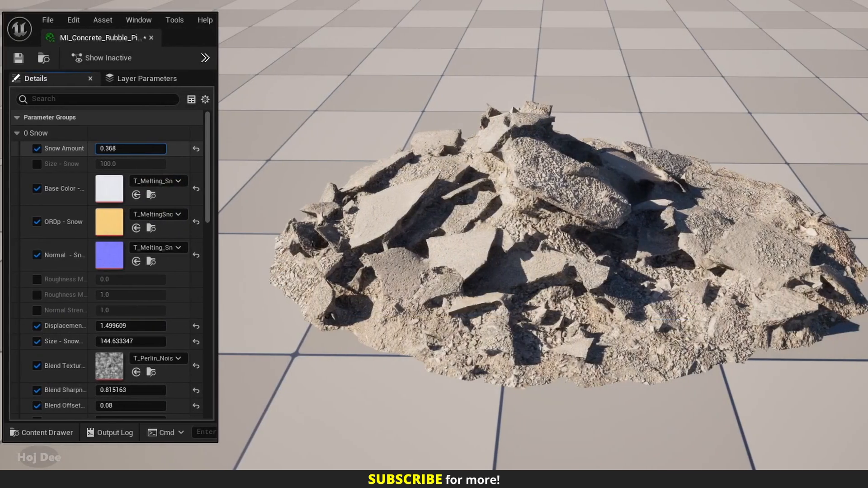
# Raise the Snow Amount to about 2.13 in the concrete rubble pile's material instance
pyautogui.moveTo(131, 149); pyautogui.dragTo(204, 149)
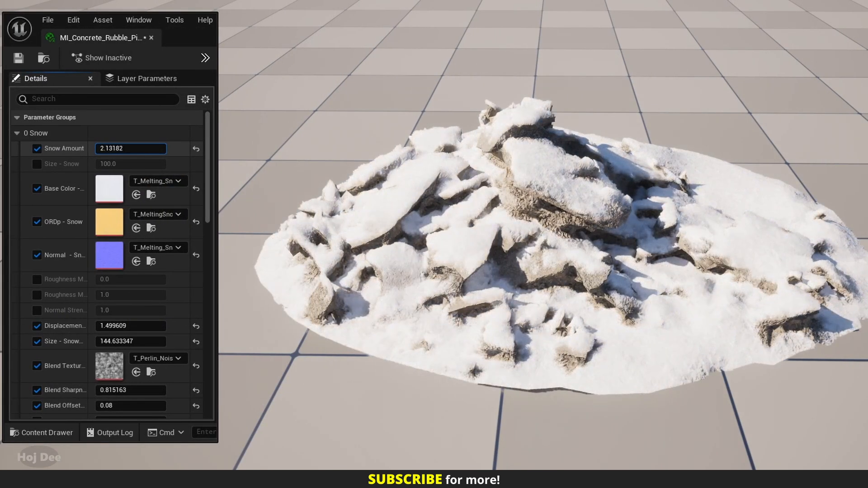